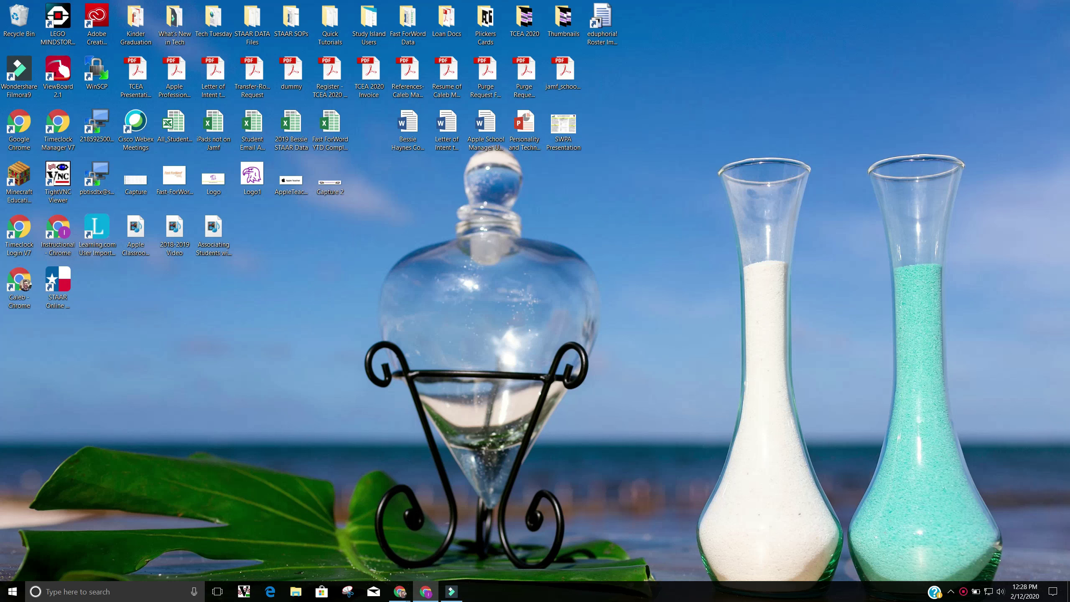
Step: Switch to the Chrome browser and log in to the Gimkit account
{"action": "left_click", "coordinate": [425, 586]}
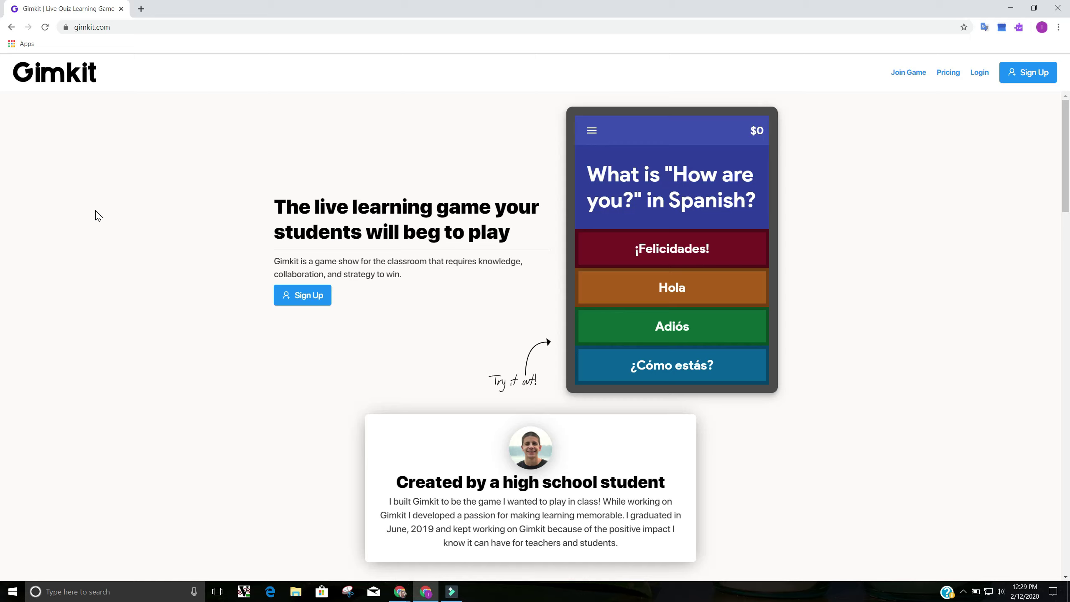
{"action": "left_click", "coordinate": [980, 72]}
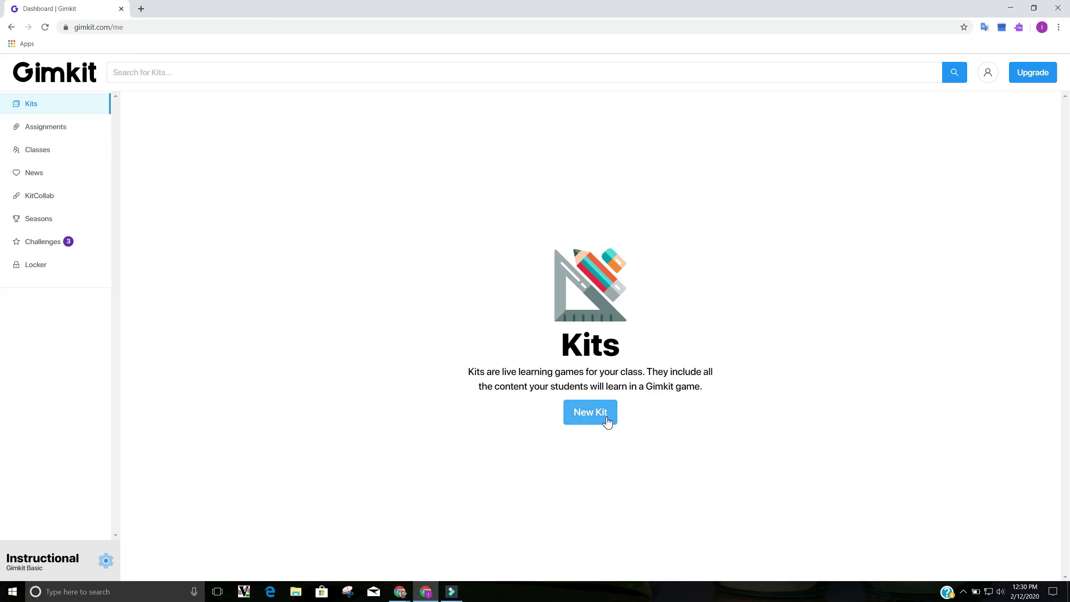
{"action": "left_click", "coordinate": [192, 72]}
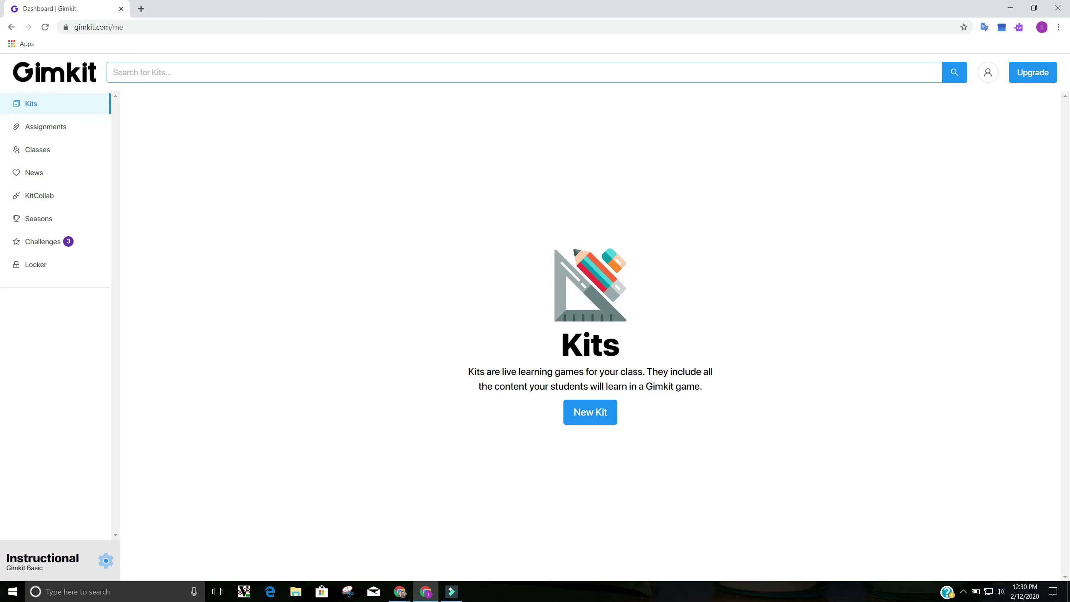
{"action": "left_click", "coordinate": [246, 104]}
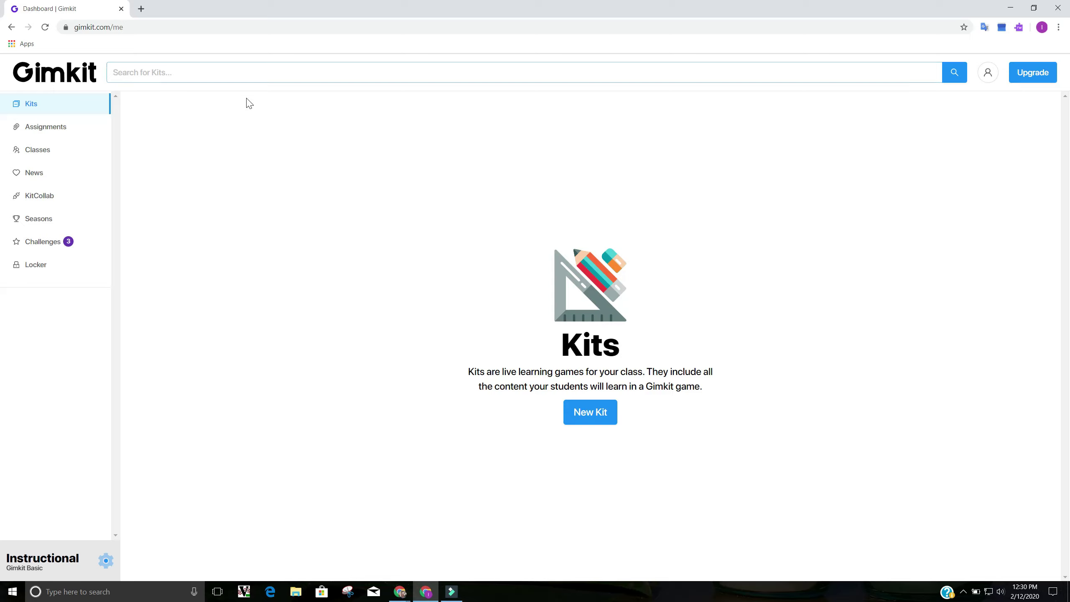
Step: Create a new kit named Test with the language English and the yellow pencils photo as its cover
{"action": "left_click", "coordinate": [590, 413]}
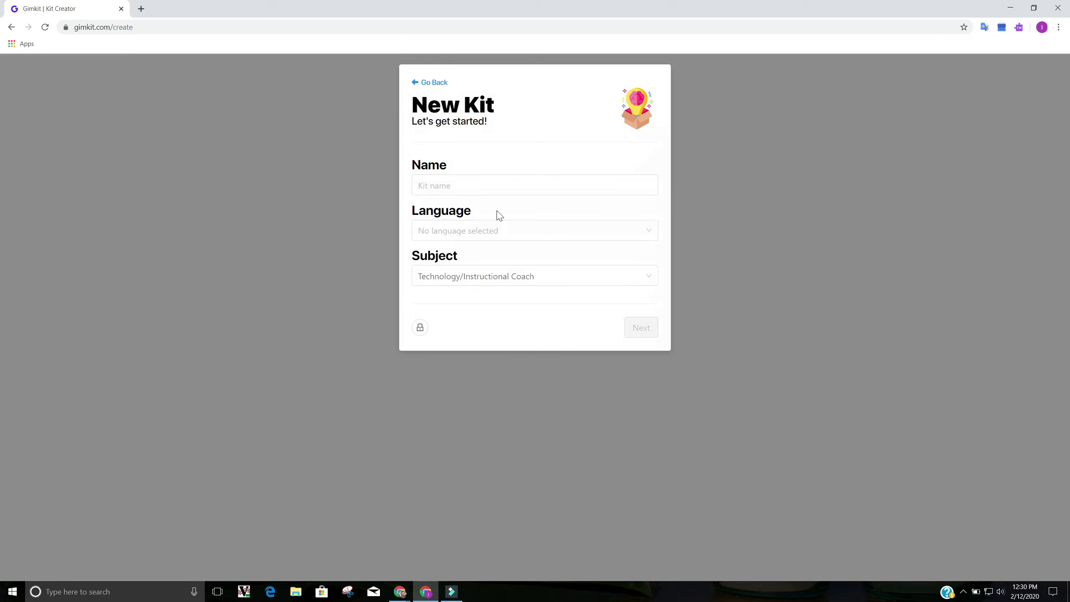
{"action": "left_click", "coordinate": [499, 186]}
{"action": "type", "text": "Test"}
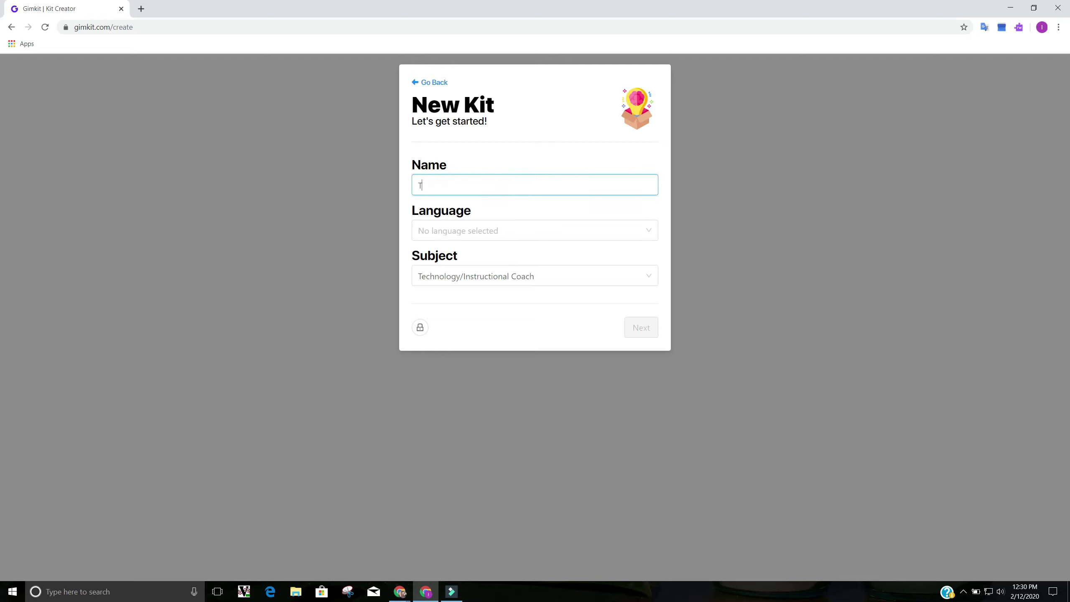
{"action": "left_click", "coordinate": [469, 231]}
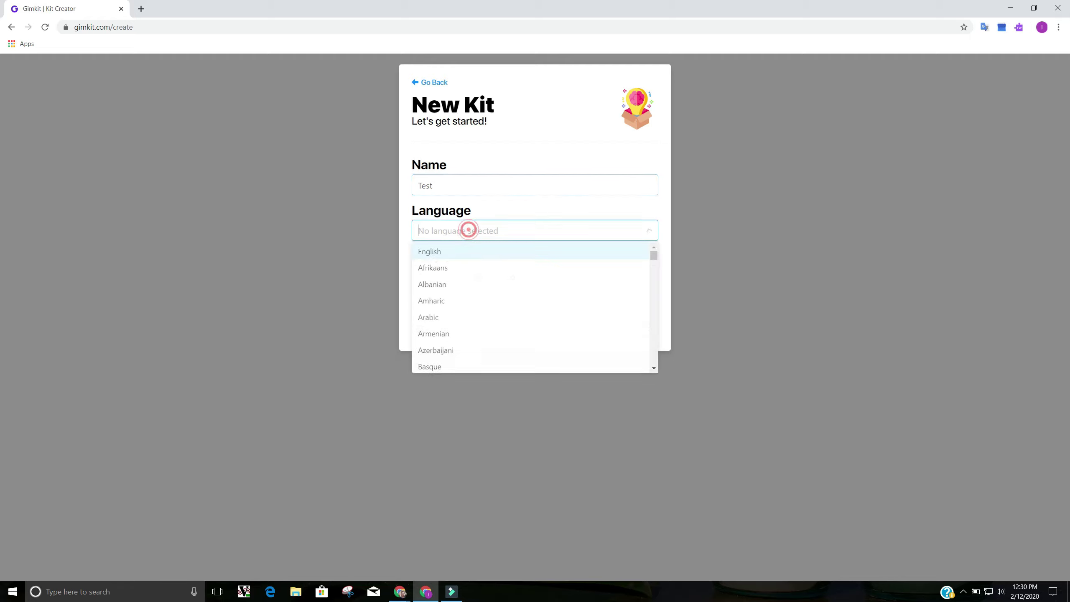
{"action": "left_click", "coordinate": [468, 253]}
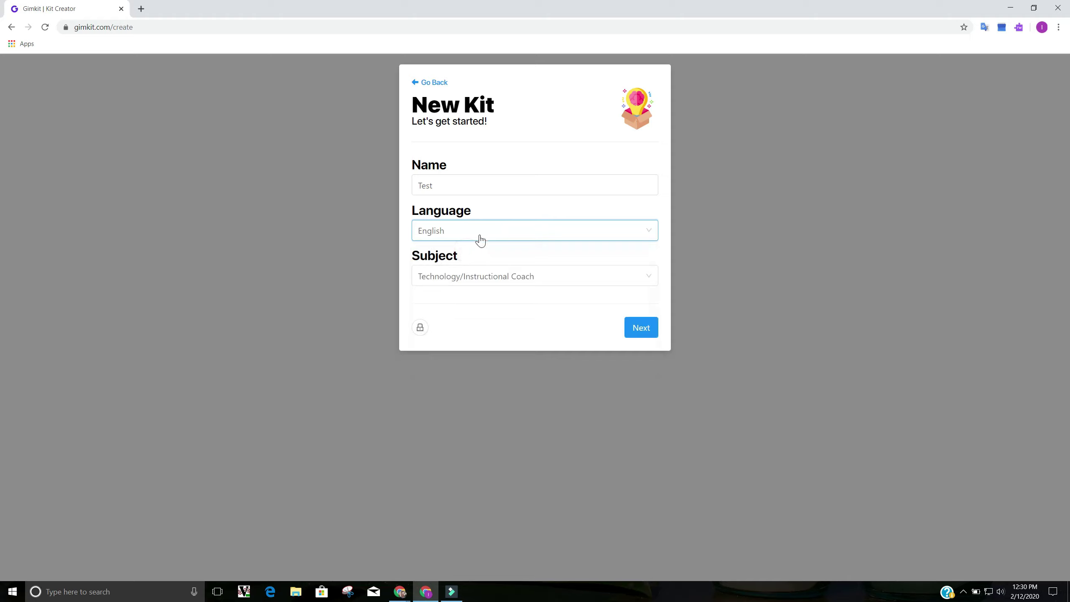
{"action": "left_click", "coordinate": [481, 233]}
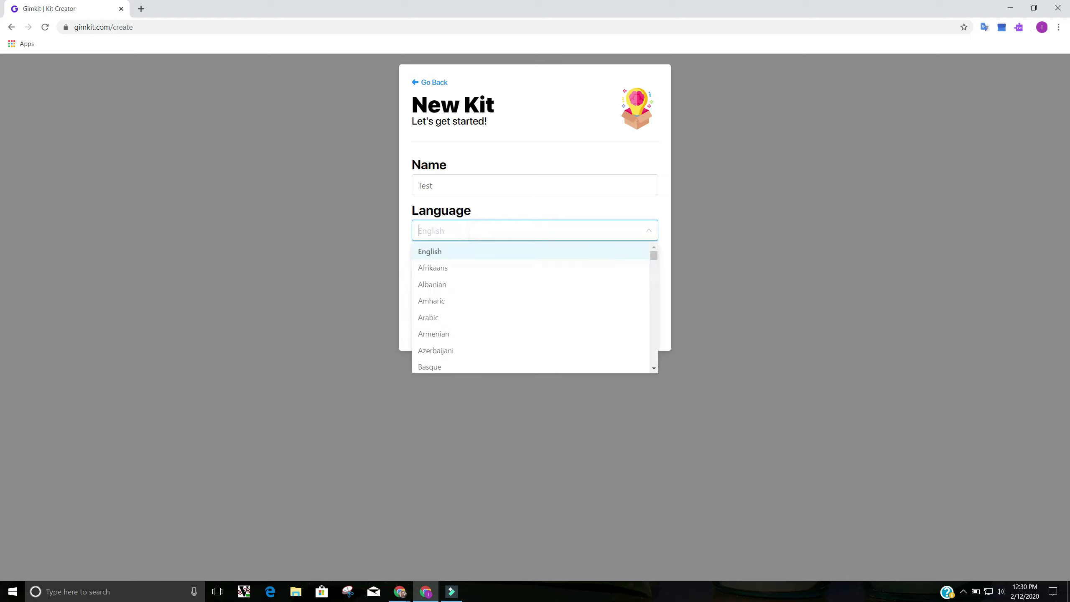
{"action": "left_click", "coordinate": [724, 229]}
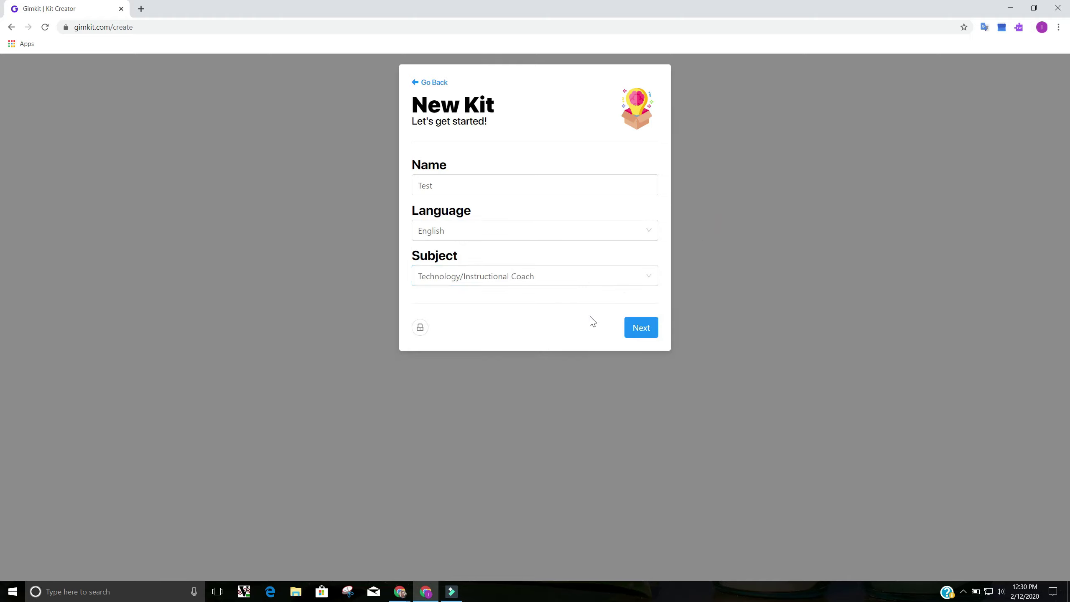
{"action": "left_click", "coordinate": [635, 330]}
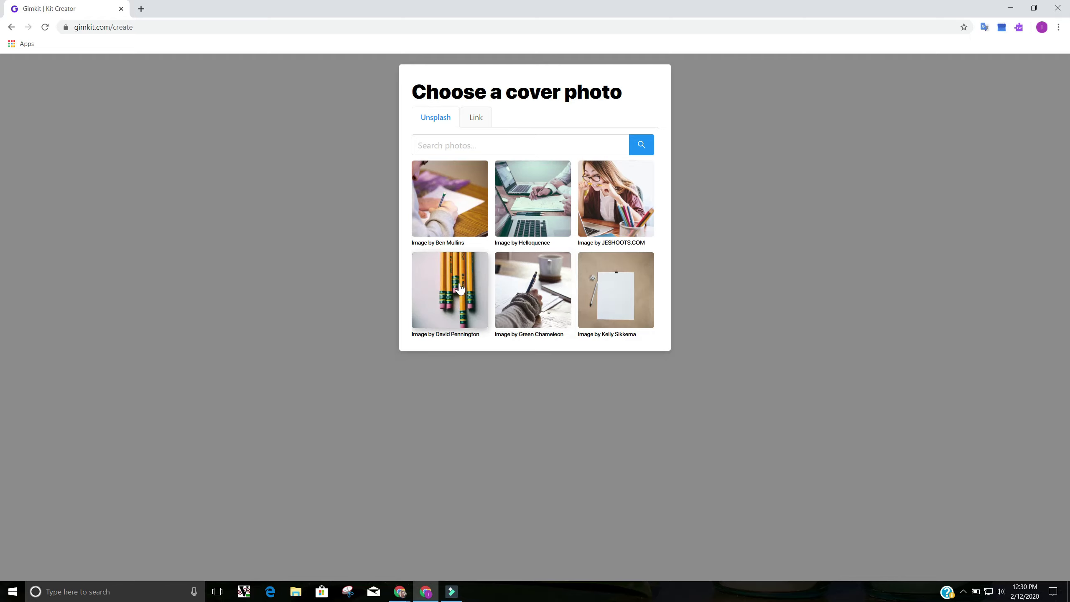
{"action": "left_click", "coordinate": [456, 314]}
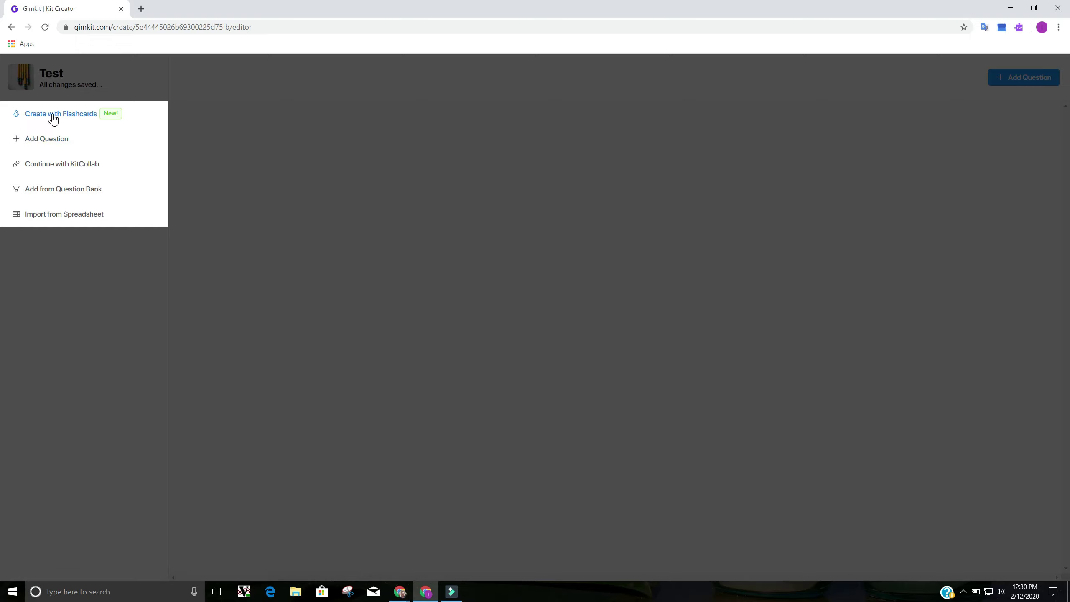
Step: Open a blank multiple-choice question in the Test kit, ready for its question text
{"action": "left_click", "coordinate": [34, 145]}
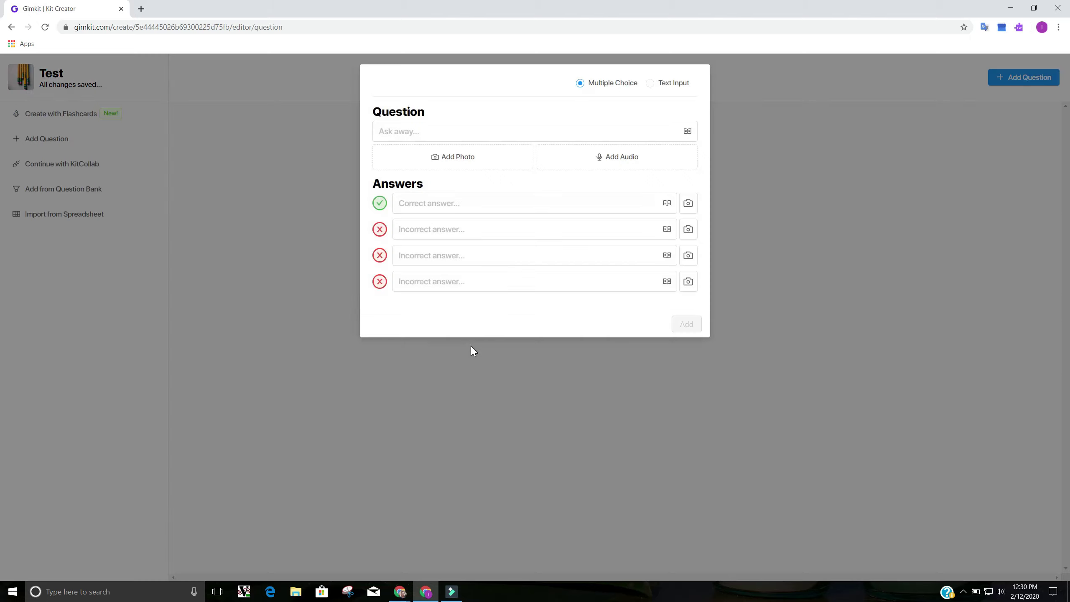
{"action": "left_click", "coordinate": [421, 130]}
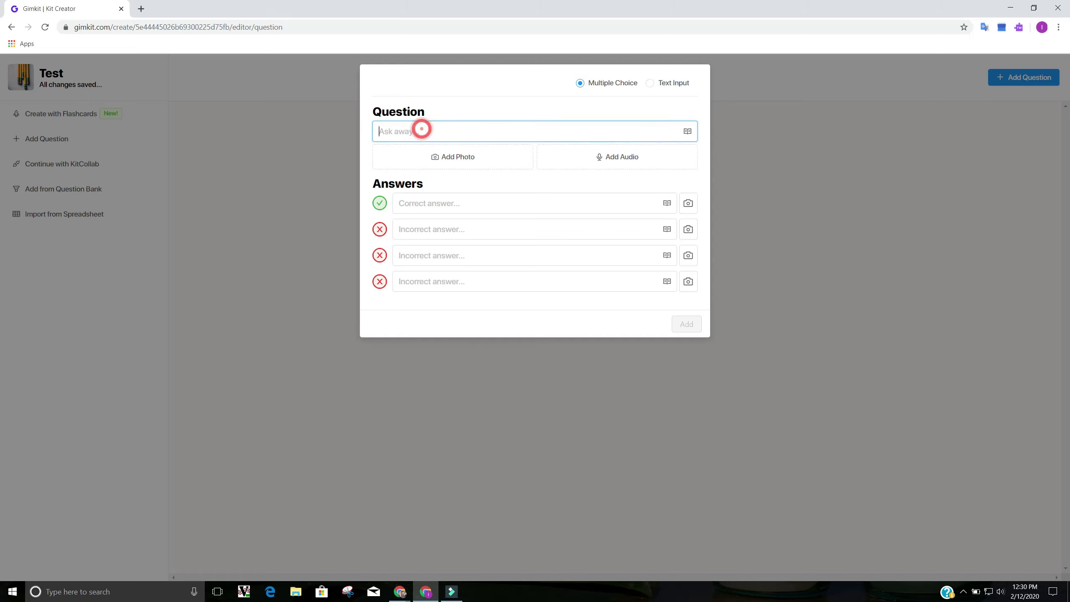
{"action": "type", "text": "What is the Capitol of"}
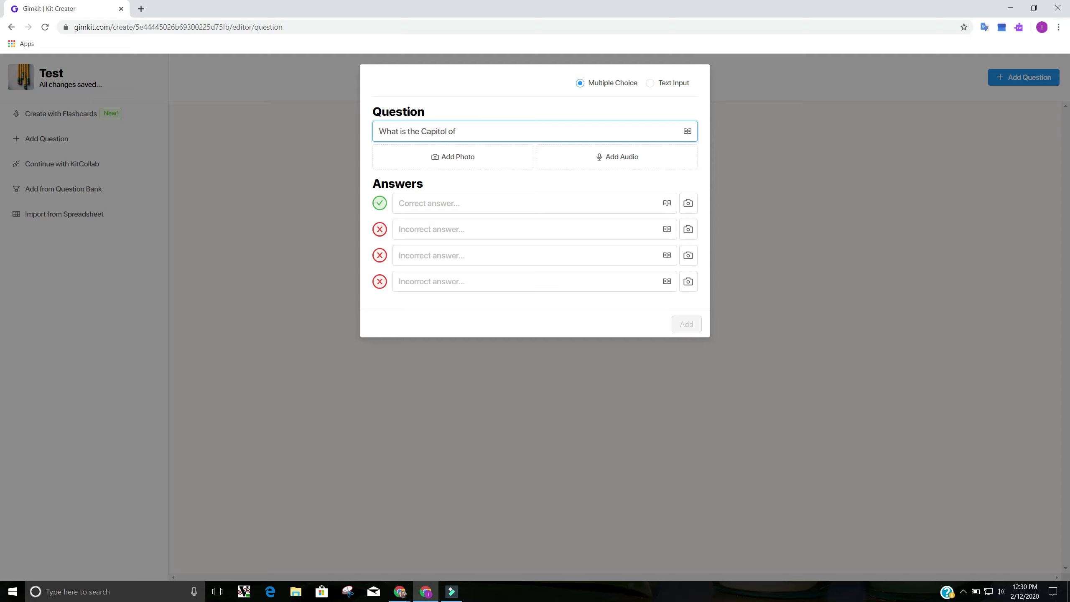
{"action": "key", "text": "BackSpace"}
{"action": "key", "text": "BackSpace"}
{"action": "key", "text": "BackSpace"}
{"action": "key", "text": "BackSpace"}
{"action": "key", "text": "BackSpace"}
{"action": "key", "text": "BackSpace"}
{"action": "key", "text": "BackSpace"}
{"action": "key", "text": "BackSpace"}
{"action": "key", "text": "BackSpace"}
{"action": "key", "text": "BackSpace"}
{"action": "key", "text": "BackSpace"}
{"action": "key", "text": "BackSpace"}
{"action": "key", "text": "BackSpace"}
{"action": "key", "text": "BackSpace"}
{"action": "key", "text": "BackSpace"}
{"action": "key", "text": "BackSpace"}
{"action": "key", "text": "BackSpace"}
{"action": "key", "text": "BackSpace"}
{"action": "key", "text": "BackSpace"}
Step: Enter the question "what is 2 plus 2" with the correct answer 4 and the incorrect answers 3, 5 and 0
{"action": "type", "text": "what is 2 plus 2"}
{"action": "left_click", "coordinate": [458, 205]}
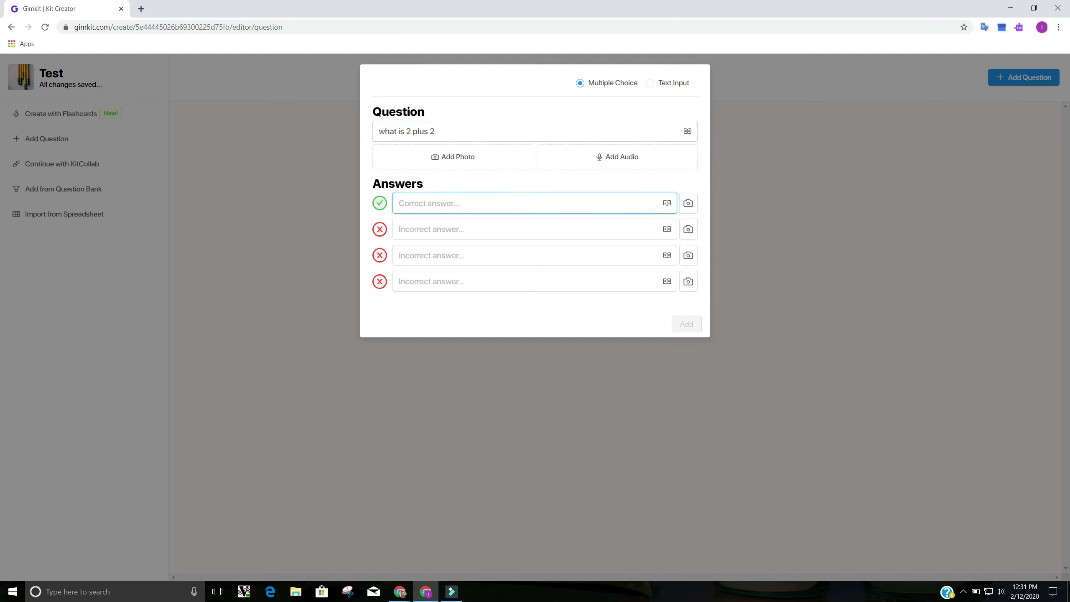
{"action": "type", "text": "4"}
{"action": "left_click", "coordinate": [461, 228]}
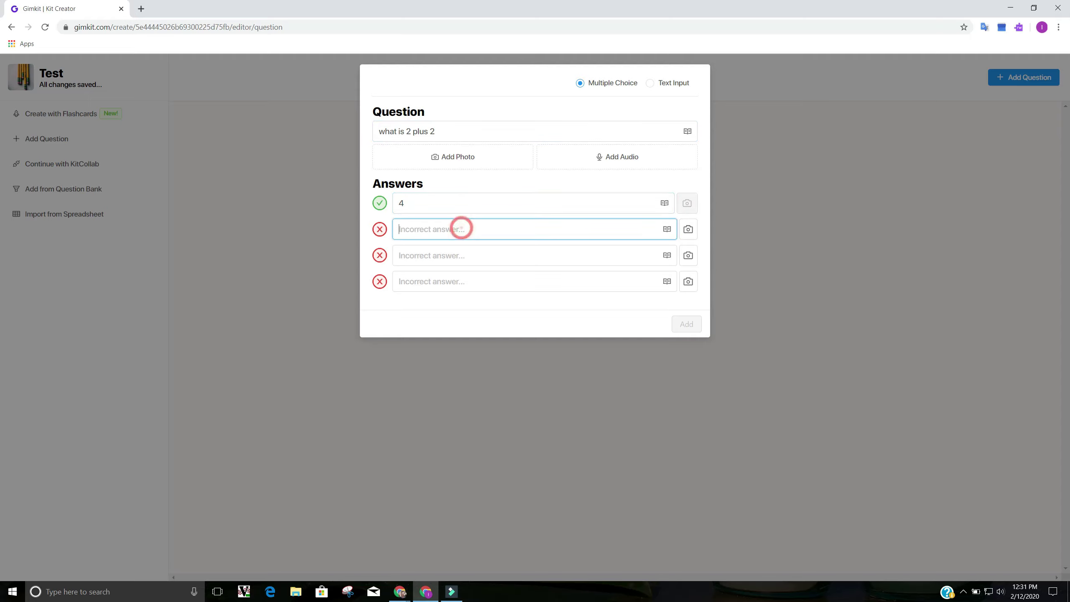
{"action": "type", "text": "3"}
{"action": "left_click", "coordinate": [461, 255]}
{"action": "type", "text": "5"}
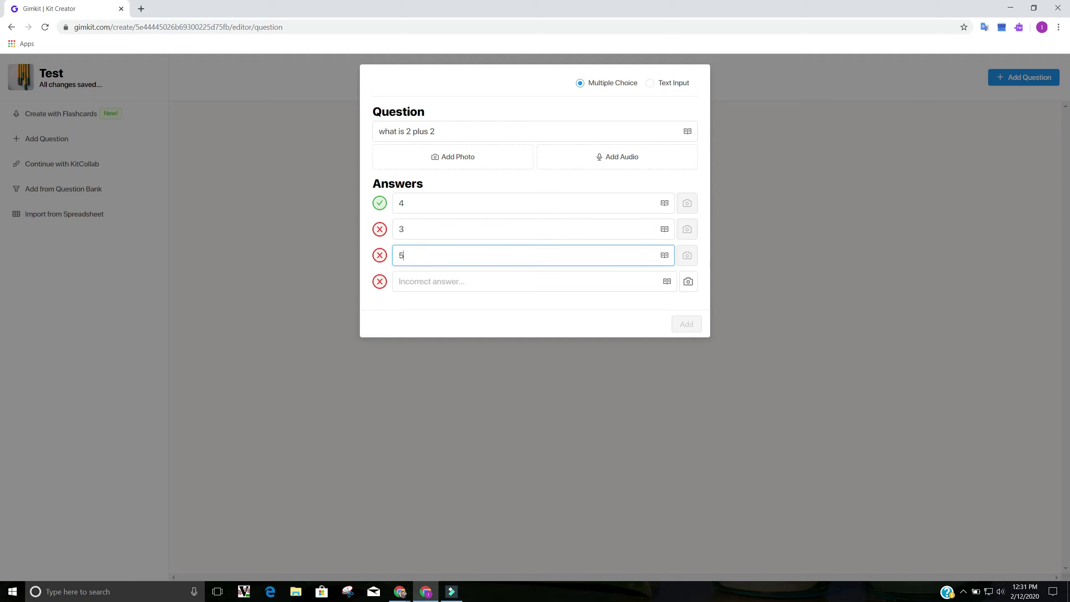
{"action": "left_click", "coordinate": [450, 281]}
{"action": "type", "text": "0"}
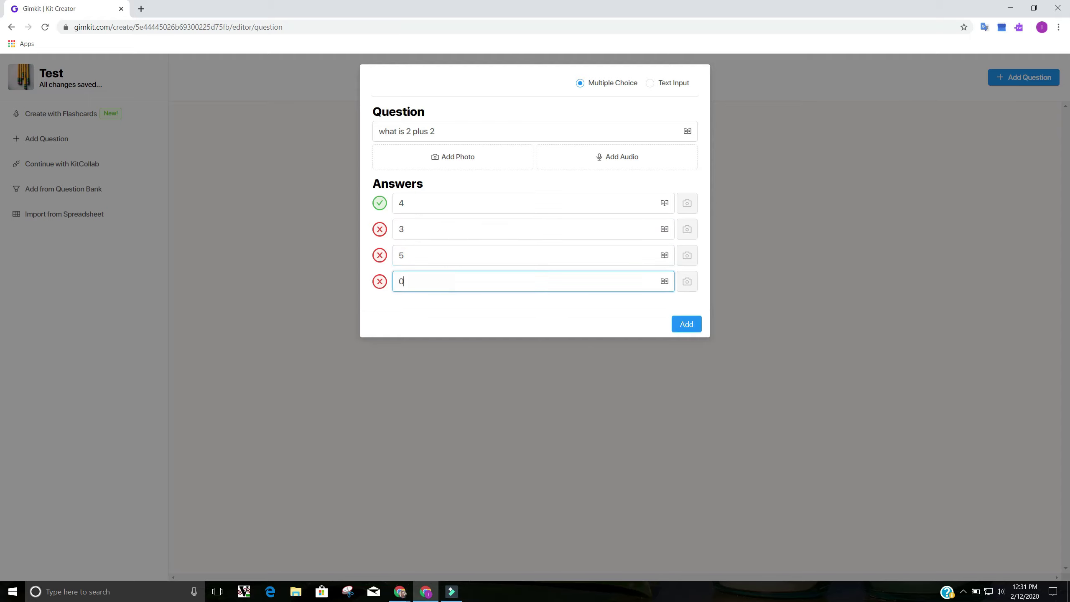
{"action": "left_click", "coordinate": [379, 229]}
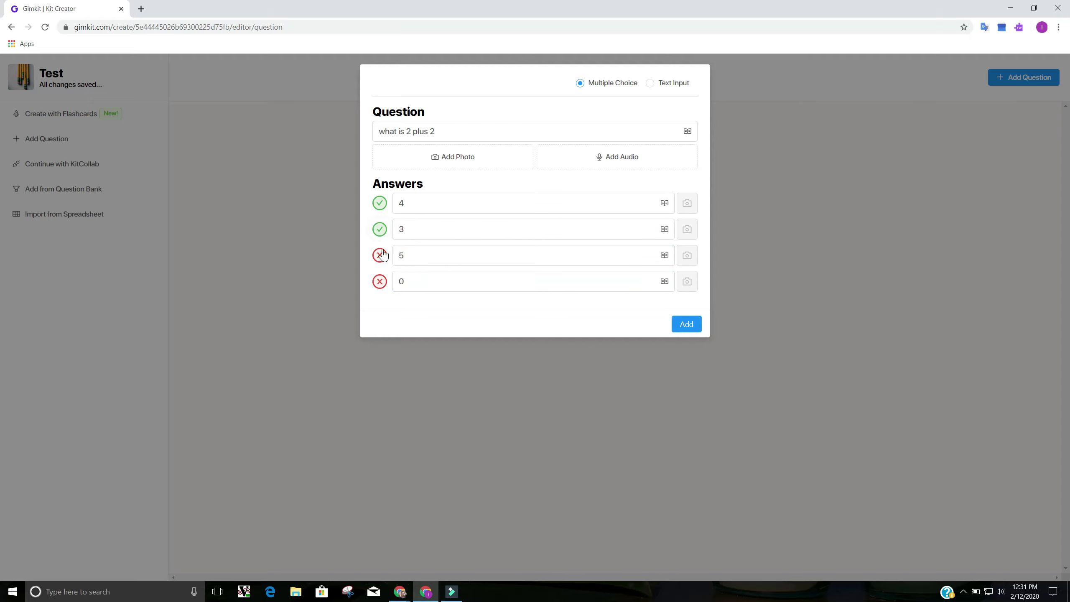
{"action": "left_click", "coordinate": [379, 202]}
{"action": "left_click", "coordinate": [380, 203]}
{"action": "left_click", "coordinate": [380, 229]}
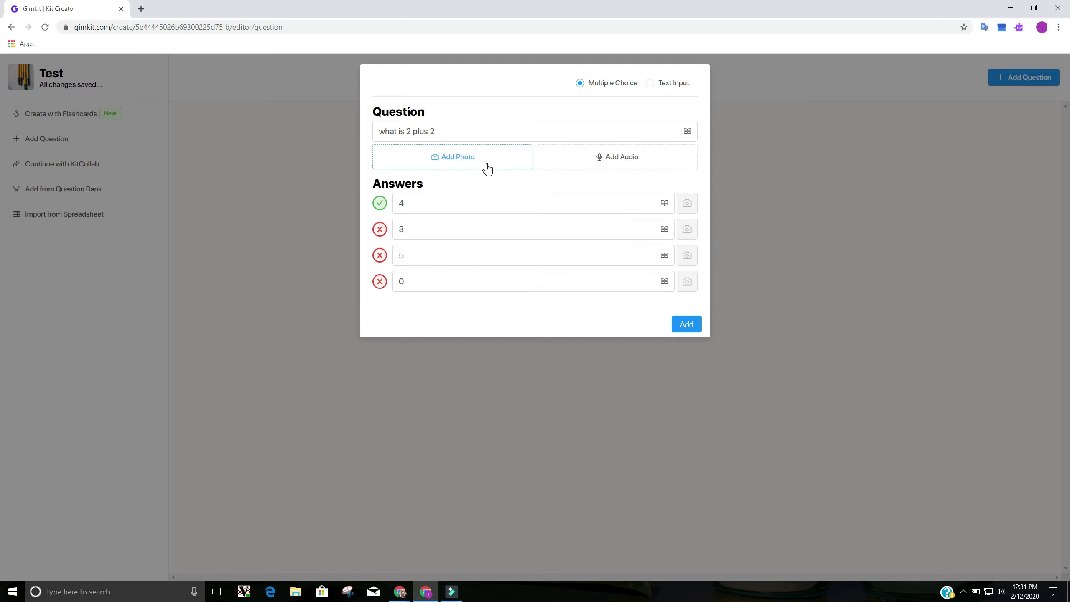
Step: Attach the white equations photo from an Unsplash search for "math" to the question and add the question to the kit
{"action": "left_click", "coordinate": [453, 163]}
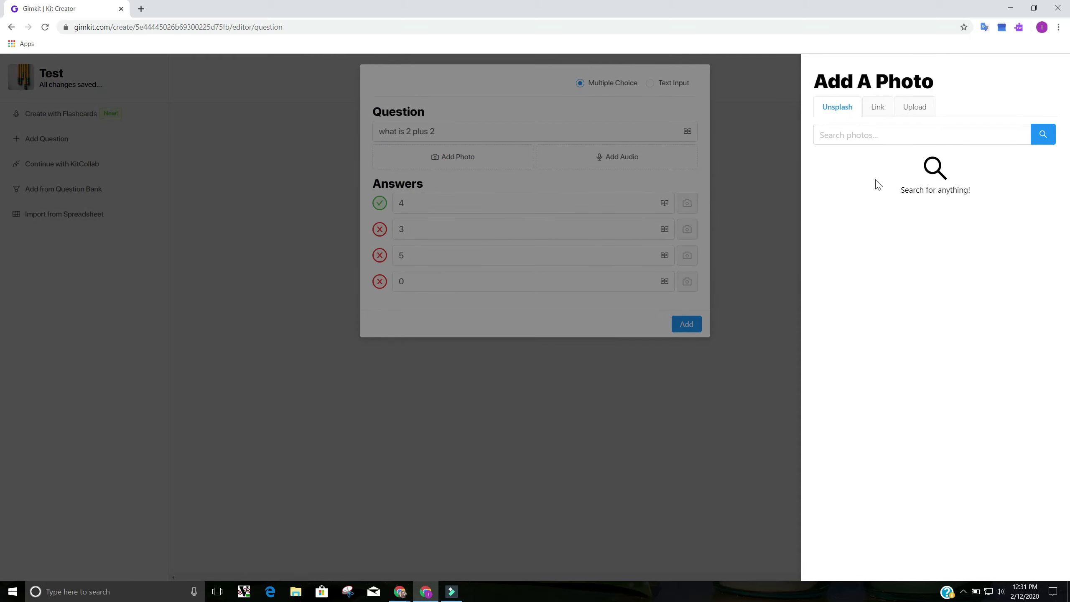
{"action": "left_click", "coordinate": [842, 135]}
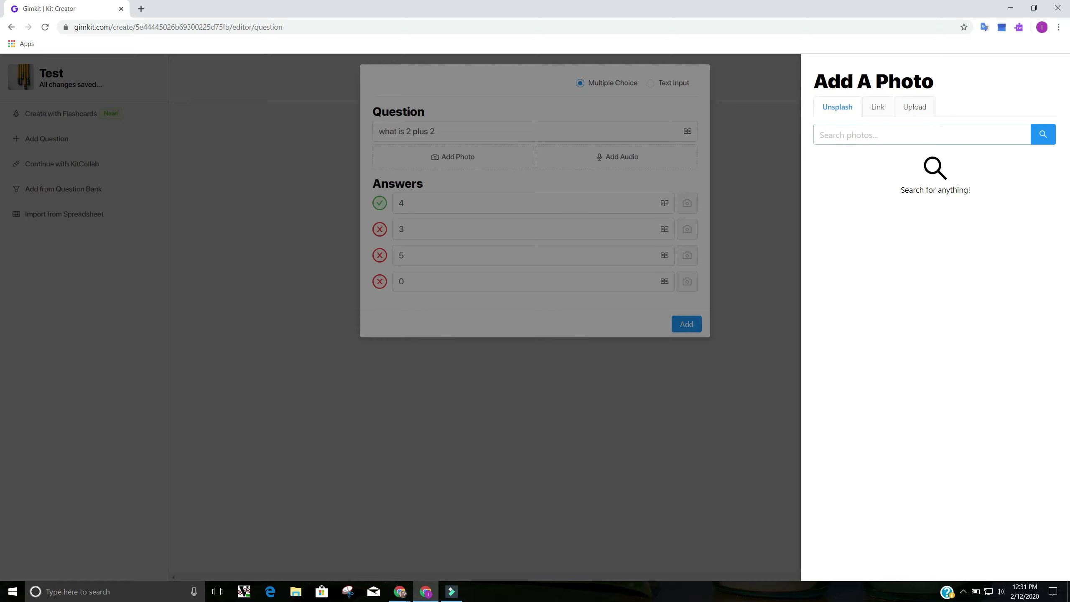
{"action": "left_click", "coordinate": [877, 108]}
{"action": "left_click", "coordinate": [841, 108]}
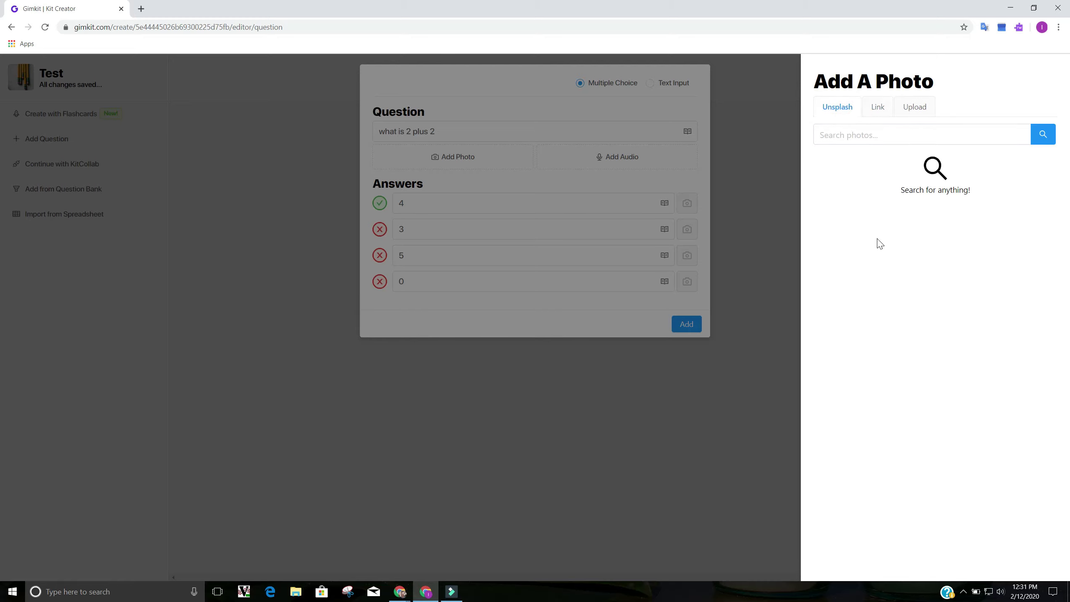
{"action": "left_click", "coordinate": [908, 110]}
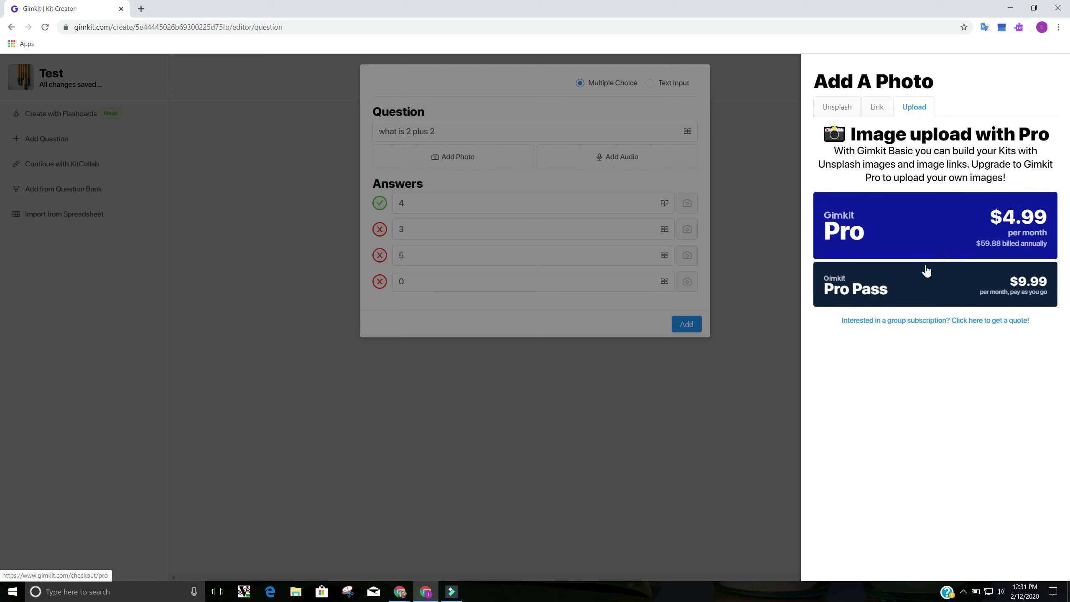
{"action": "left_click", "coordinate": [843, 111]}
{"action": "left_click", "coordinate": [855, 135]}
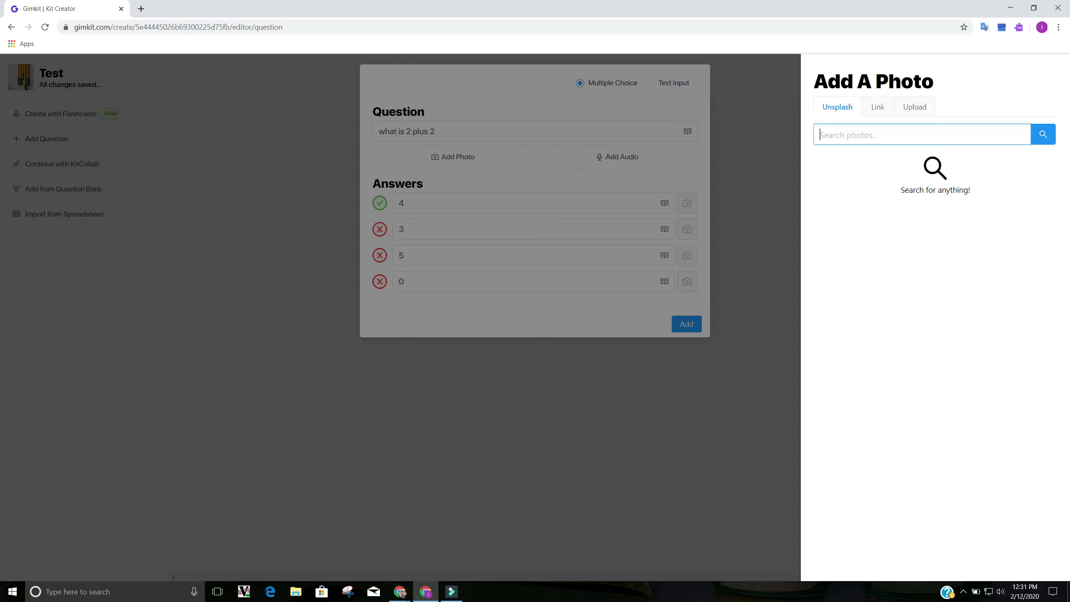
{"action": "type", "text": "math"}
{"action": "key", "text": "Return"}
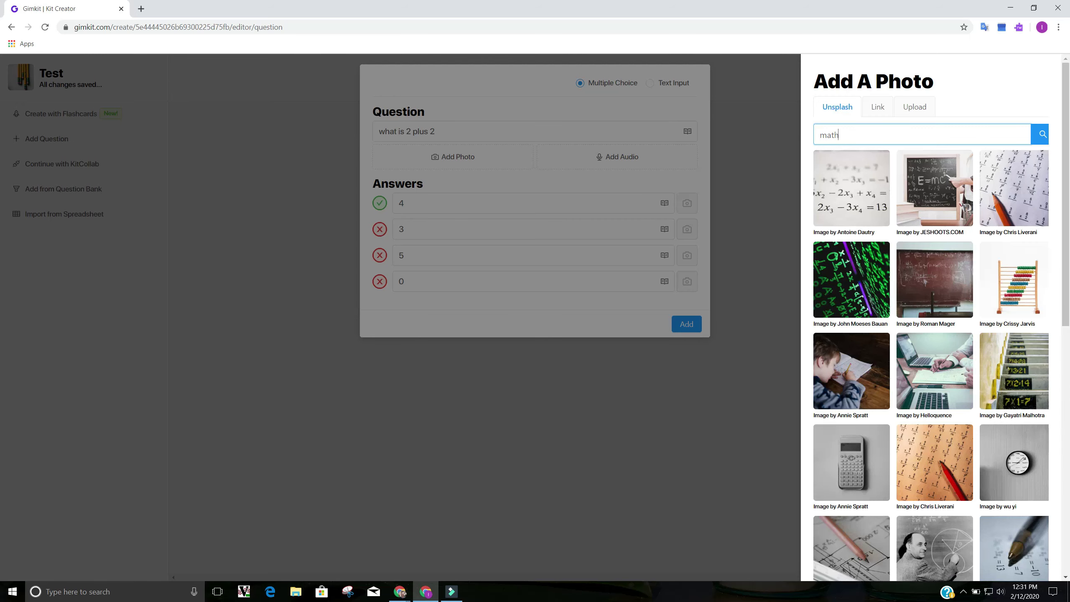
{"action": "left_click", "coordinate": [865, 199]}
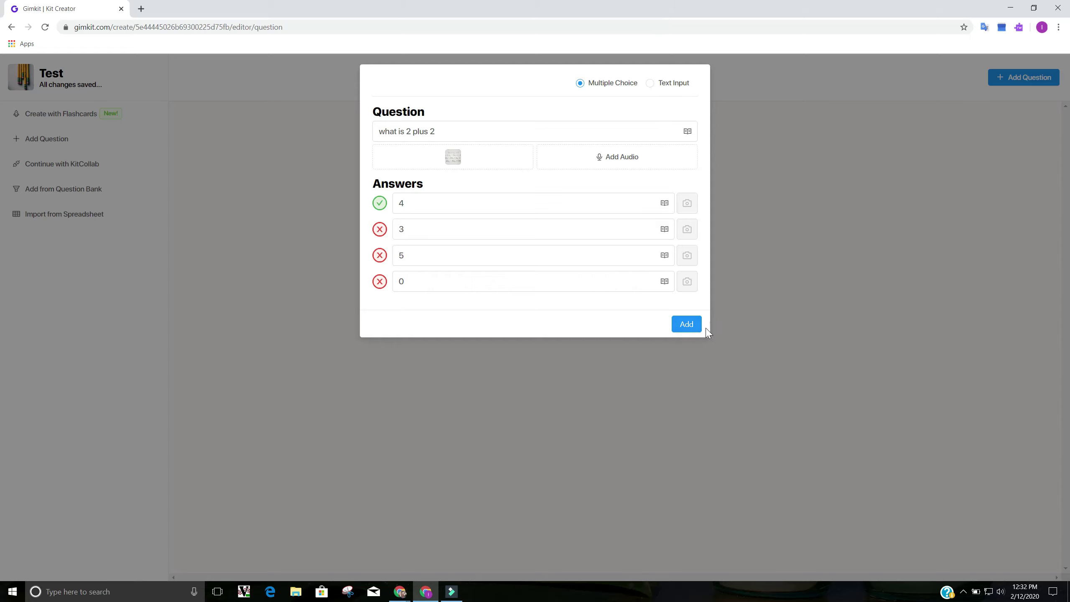
{"action": "left_click", "coordinate": [686, 324]}
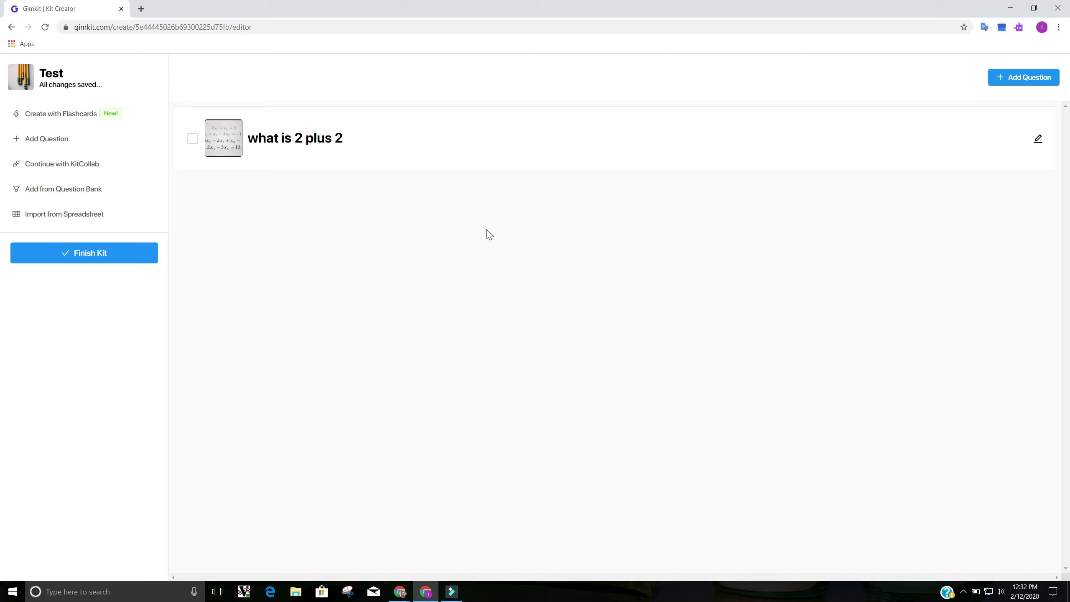
Step: Finish the Test kit and open its live game hosting setup
{"action": "left_click", "coordinate": [139, 266]}
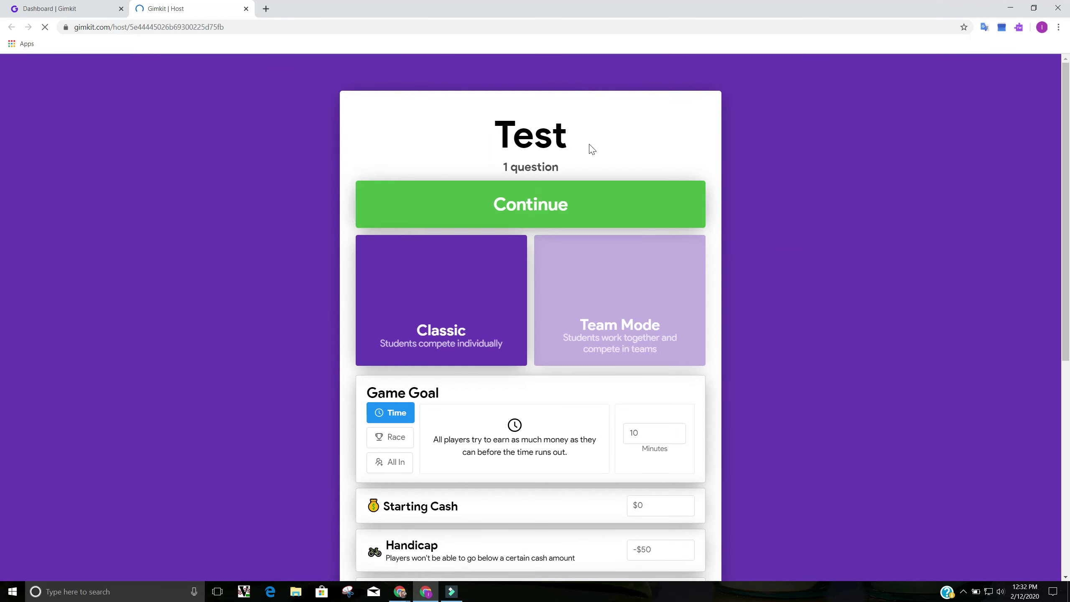
Step: Preview the Race game goal and set the game goal to All In
{"action": "scroll", "coordinate": [803, 414], "scroll_direction": "down", "scroll_amount": 1}
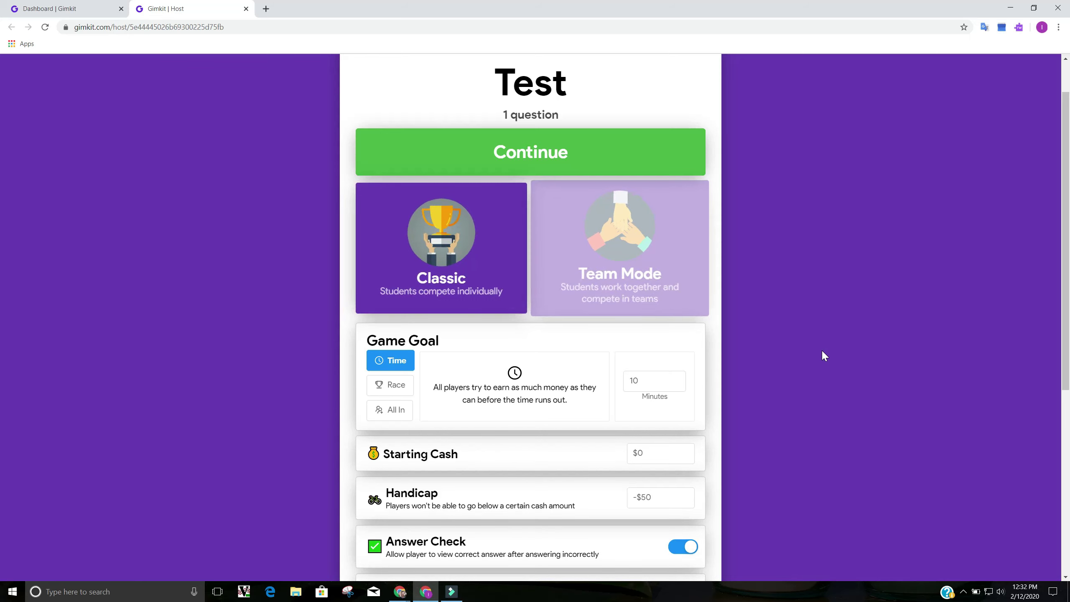
{"action": "scroll", "coordinate": [842, 354], "scroll_direction": "down", "scroll_amount": 2}
{"action": "scroll", "coordinate": [841, 352], "scroll_direction": "down", "scroll_amount": 2}
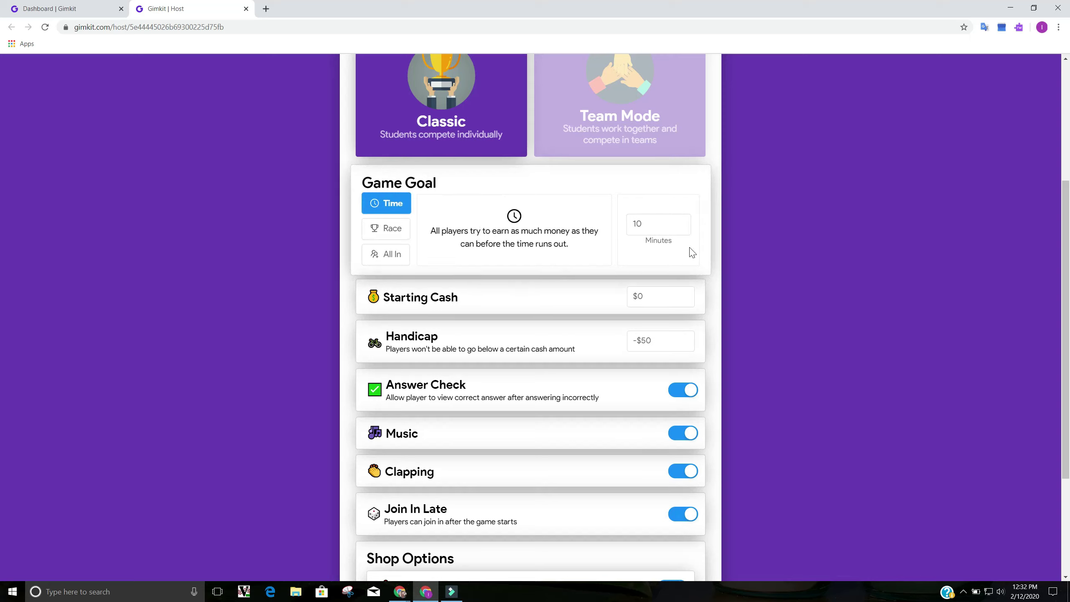
{"action": "left_click", "coordinate": [378, 230]}
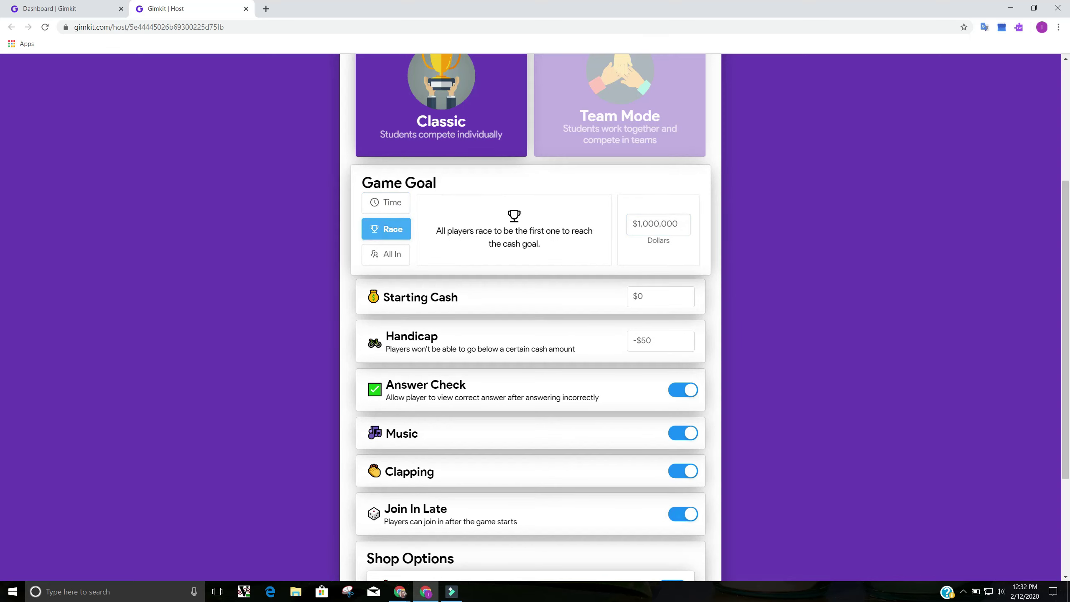
{"action": "left_click", "coordinate": [394, 256]}
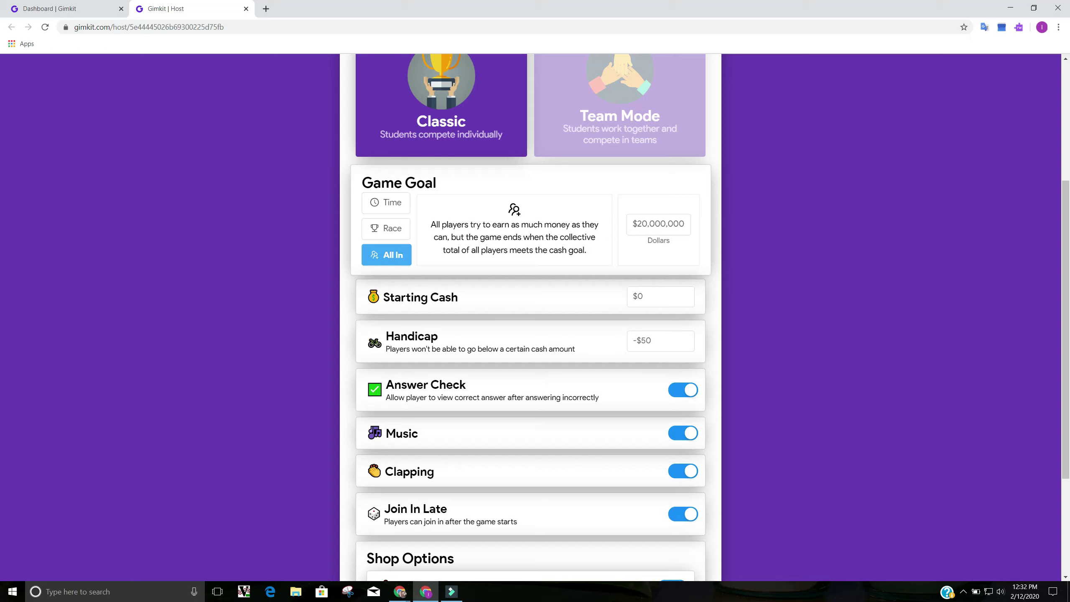
{"action": "left_click", "coordinate": [657, 224]}
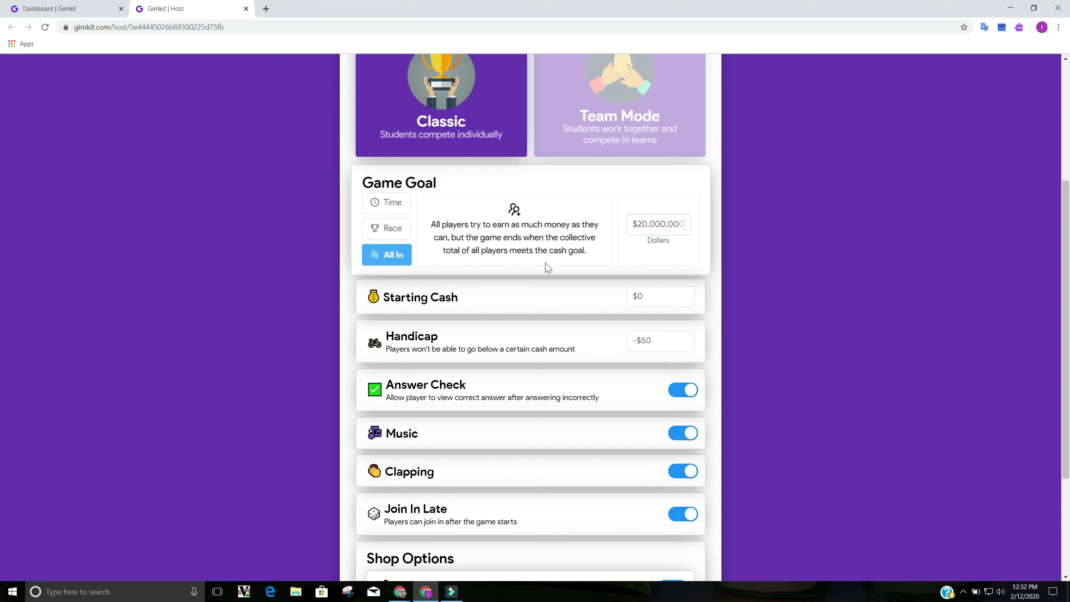
Step: Set the game goal to Time and check the Starting Cash and Handicap fields without changing them
{"action": "left_click", "coordinate": [376, 204]}
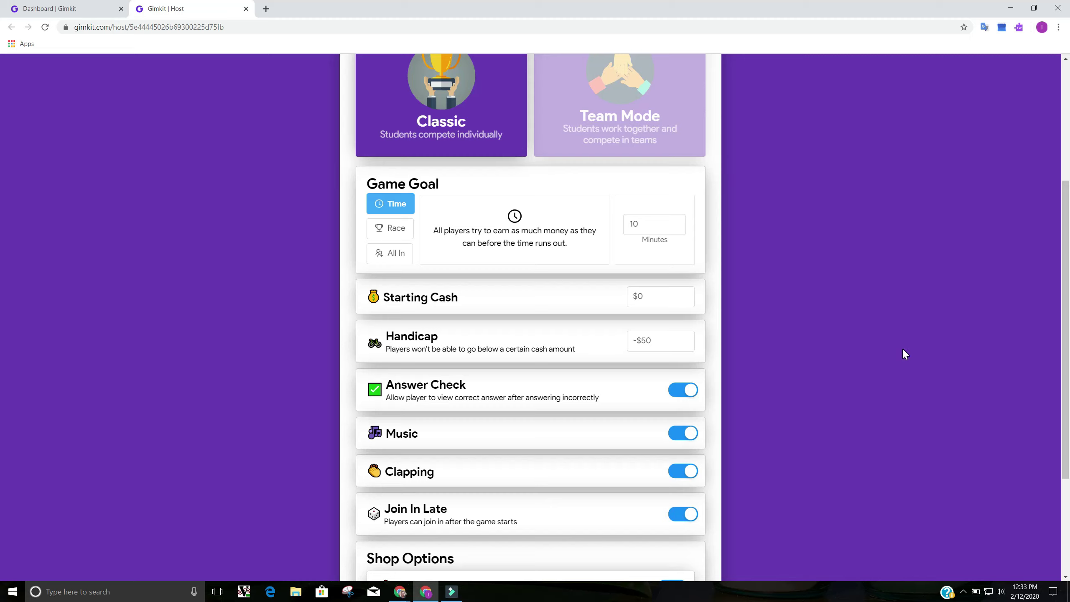
{"action": "left_click", "coordinate": [658, 297]}
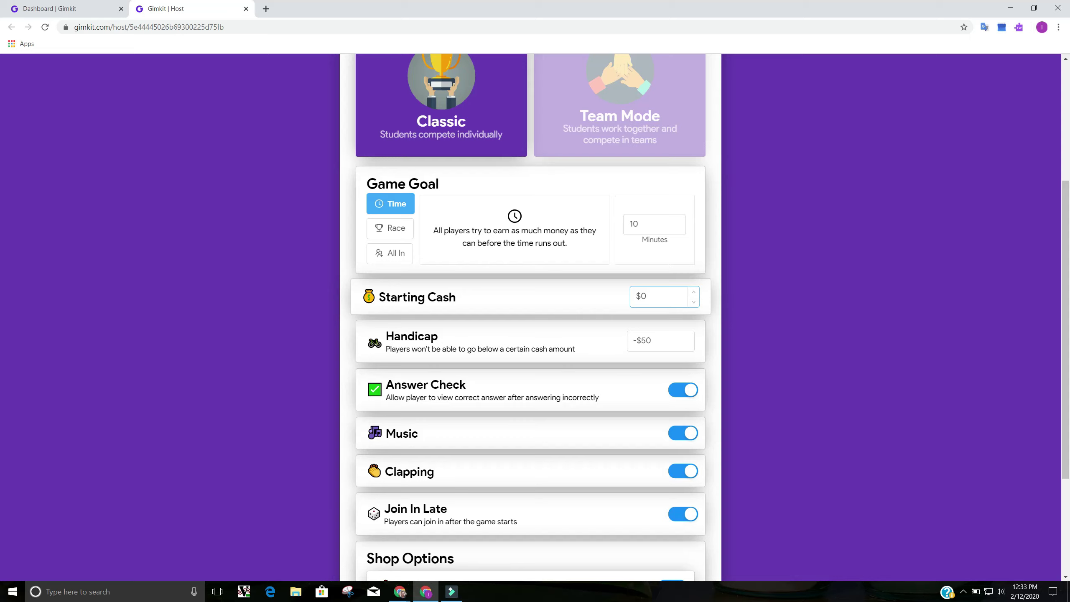
{"action": "left_click", "coordinate": [525, 322]}
{"action": "scroll", "coordinate": [312, 322], "scroll_direction": "down", "scroll_amount": 1}
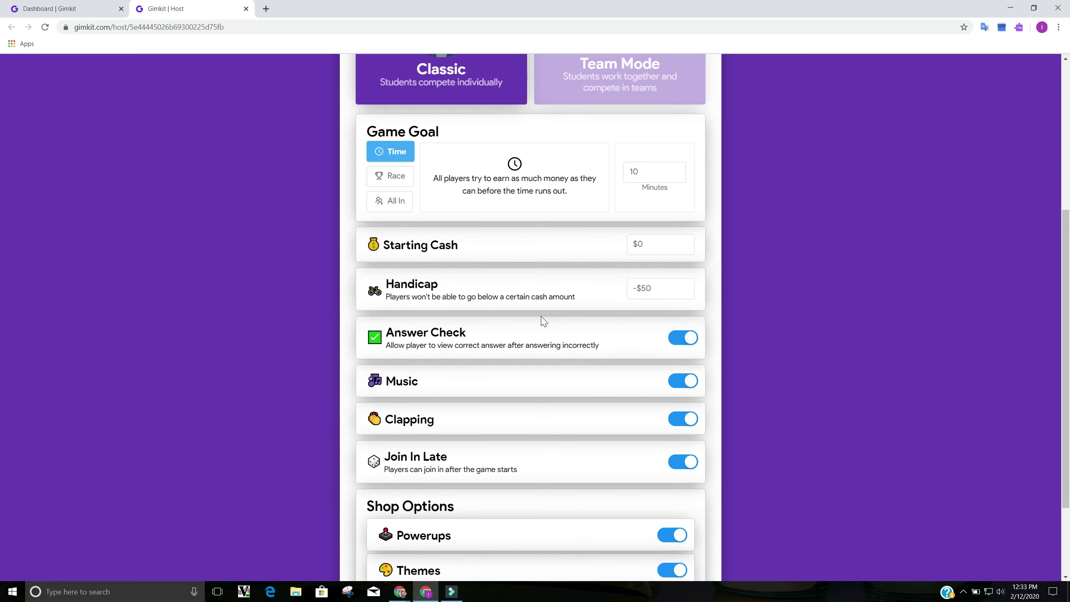
{"action": "left_click", "coordinate": [660, 289]}
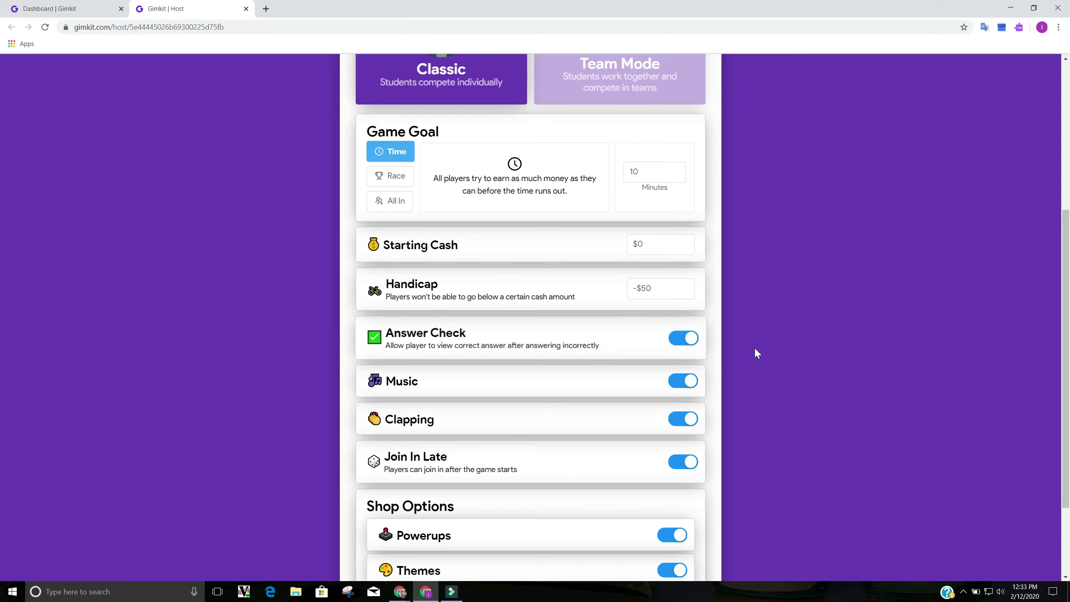
Step: Review the game setup from the mode choice through Answer Check, Music, Clapping and Join In Late to the Shop Options
{"action": "scroll", "coordinate": [745, 413], "scroll_direction": "down", "scroll_amount": 3}
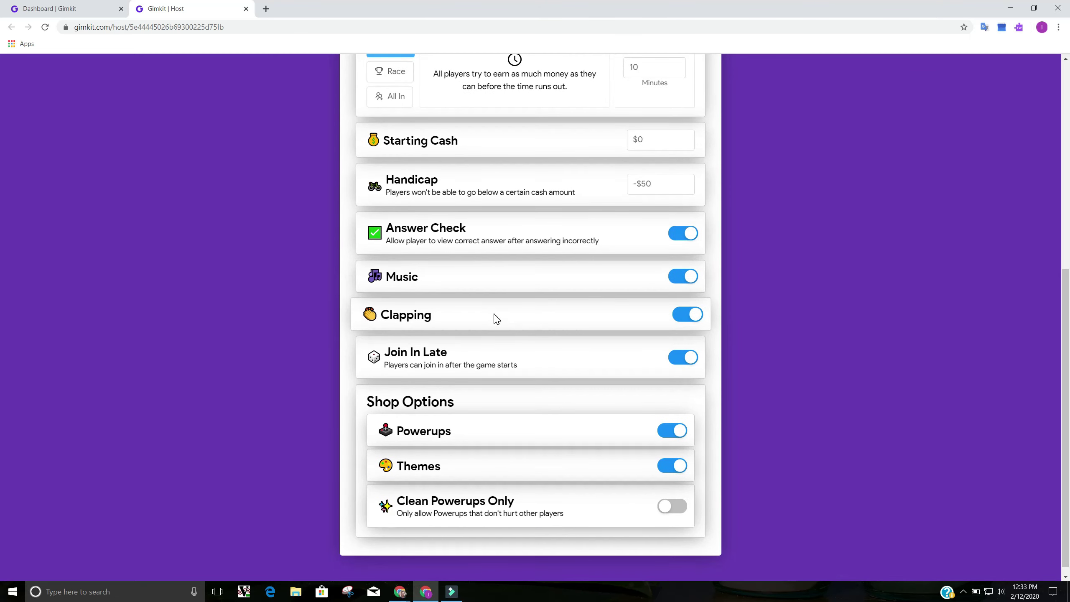
{"action": "scroll", "coordinate": [489, 331], "scroll_direction": "down", "scroll_amount": 1}
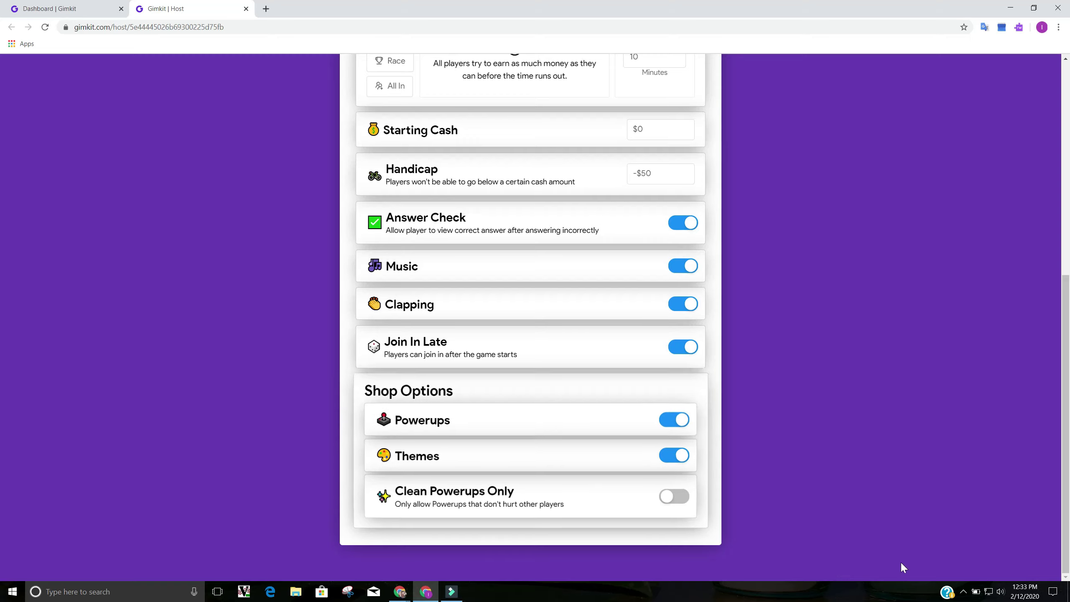
{"action": "scroll", "coordinate": [873, 556], "scroll_direction": "up", "scroll_amount": 7}
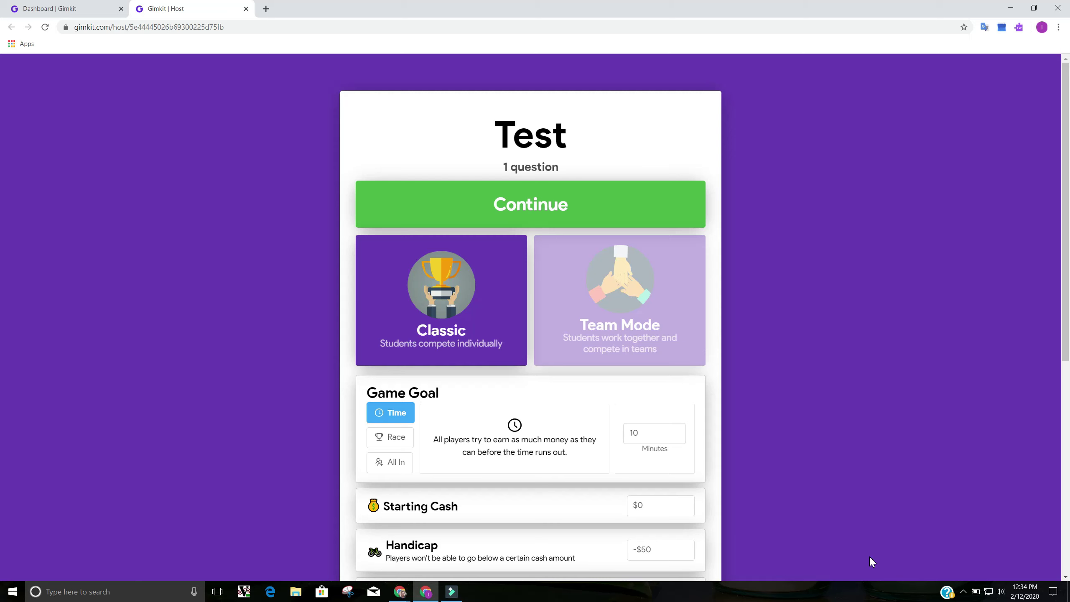
{"action": "scroll", "coordinate": [868, 554], "scroll_direction": "down", "scroll_amount": 4}
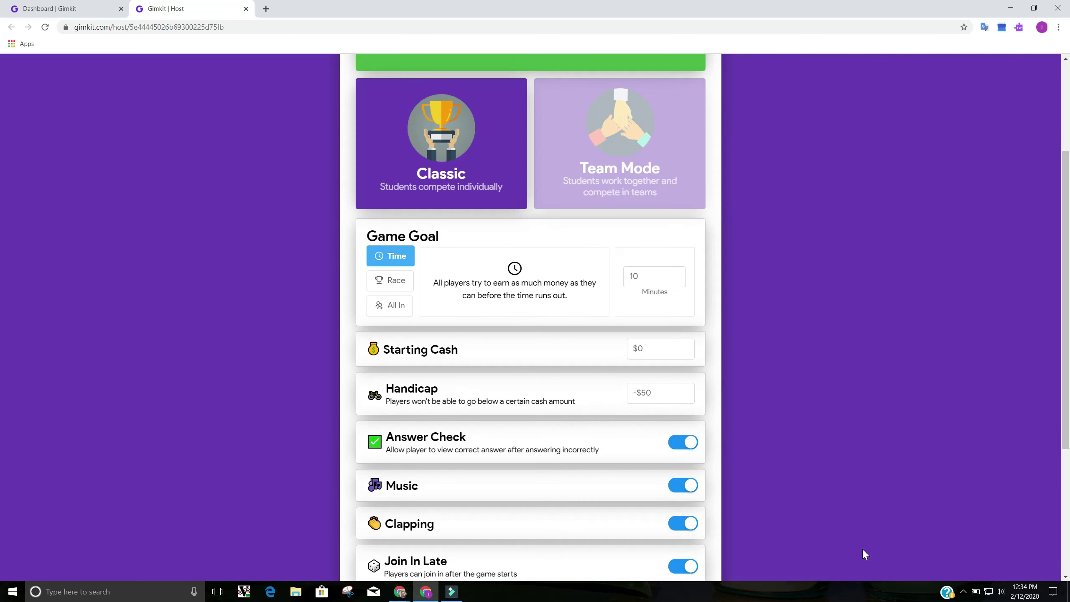
{"action": "scroll", "coordinate": [607, 463], "scroll_direction": "down", "scroll_amount": 4}
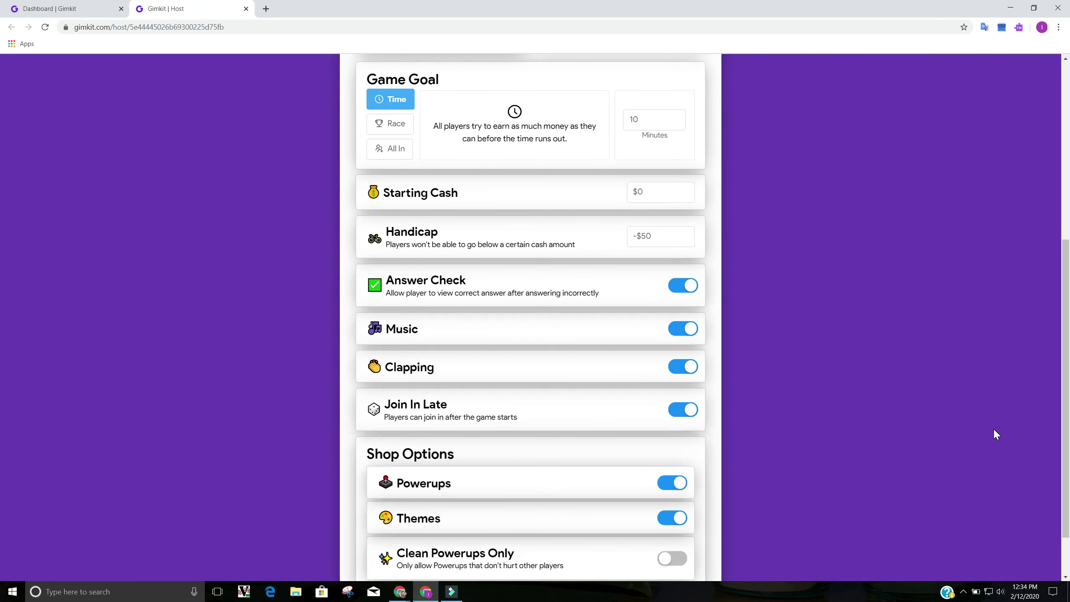